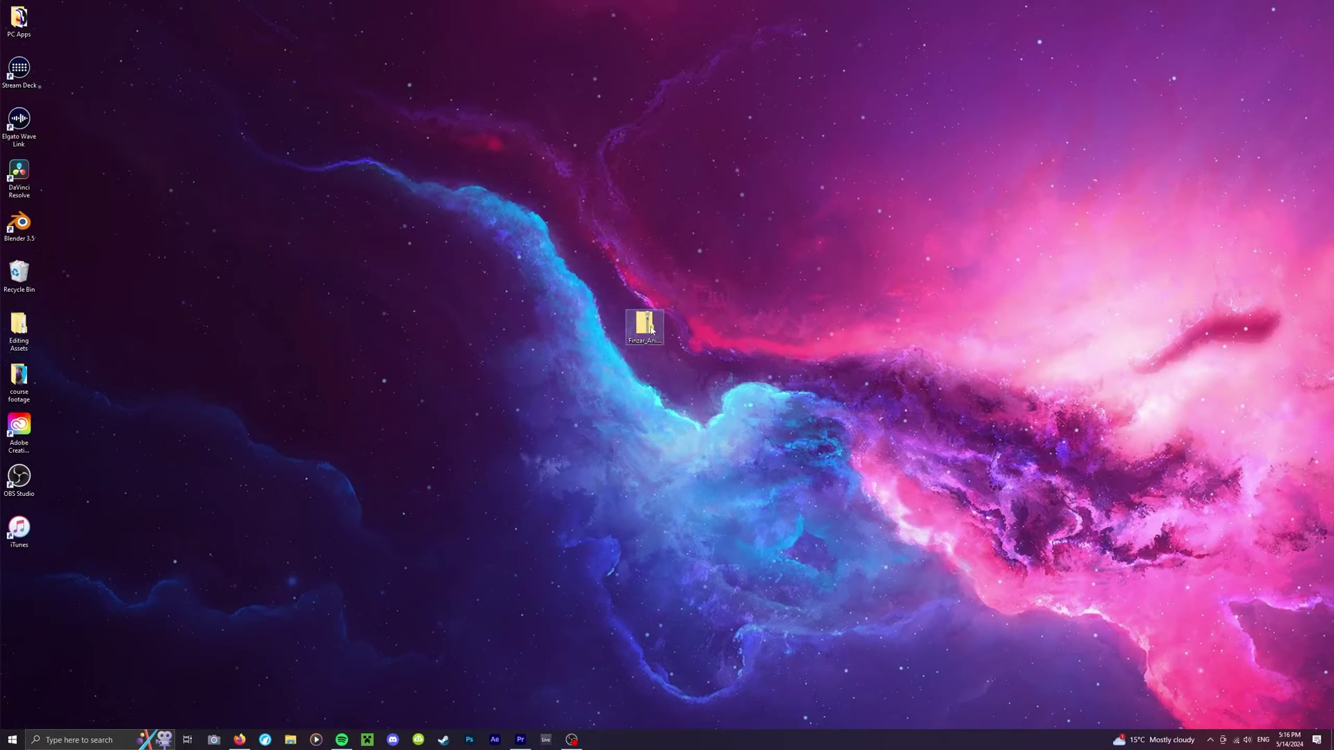
# Extract the Finzar Animation Presets folder from the zip onto the desktop and open it.
pyautogui.doubleClick(646, 325)
pyautogui.moveTo(823, 233)
pyautogui.mouseDown()
pyautogui.moveTo(819, 267)
pyautogui.moveTo(605, 277)
pyautogui.mouseUp()
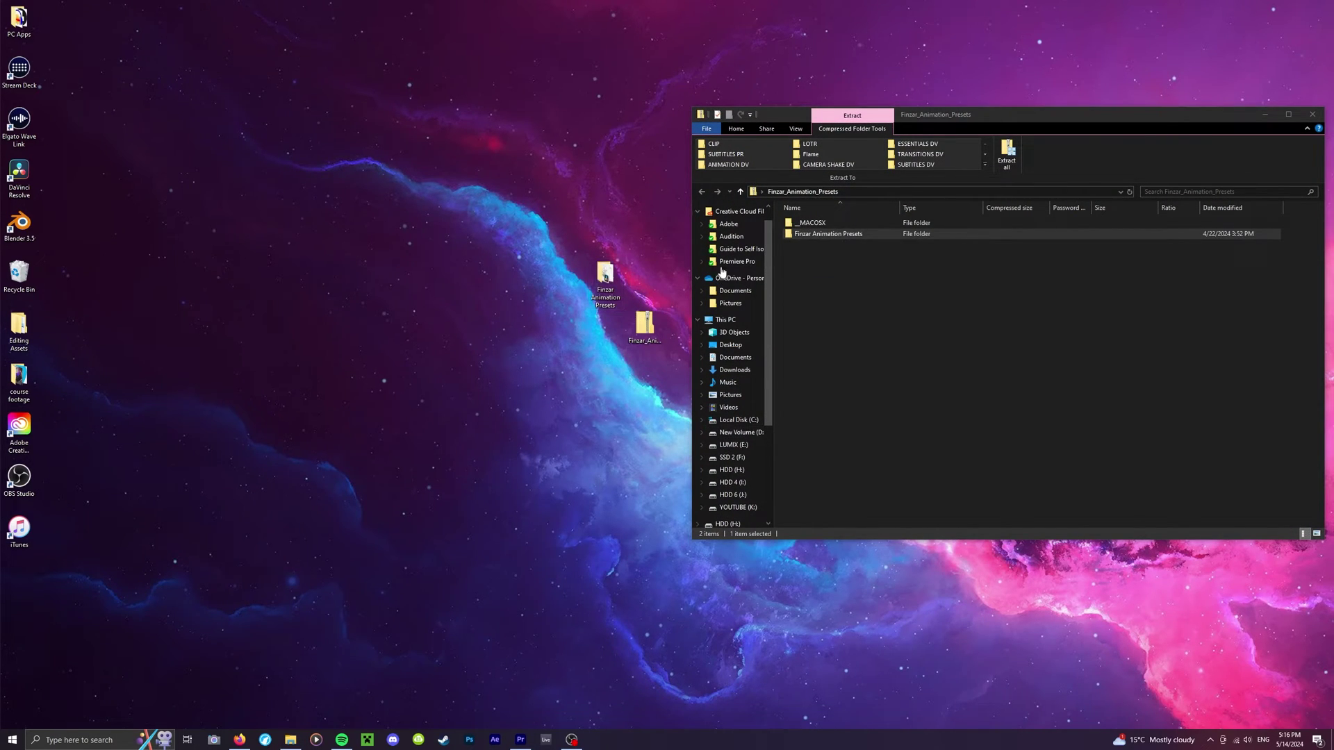
pyautogui.doubleClick(605, 276)
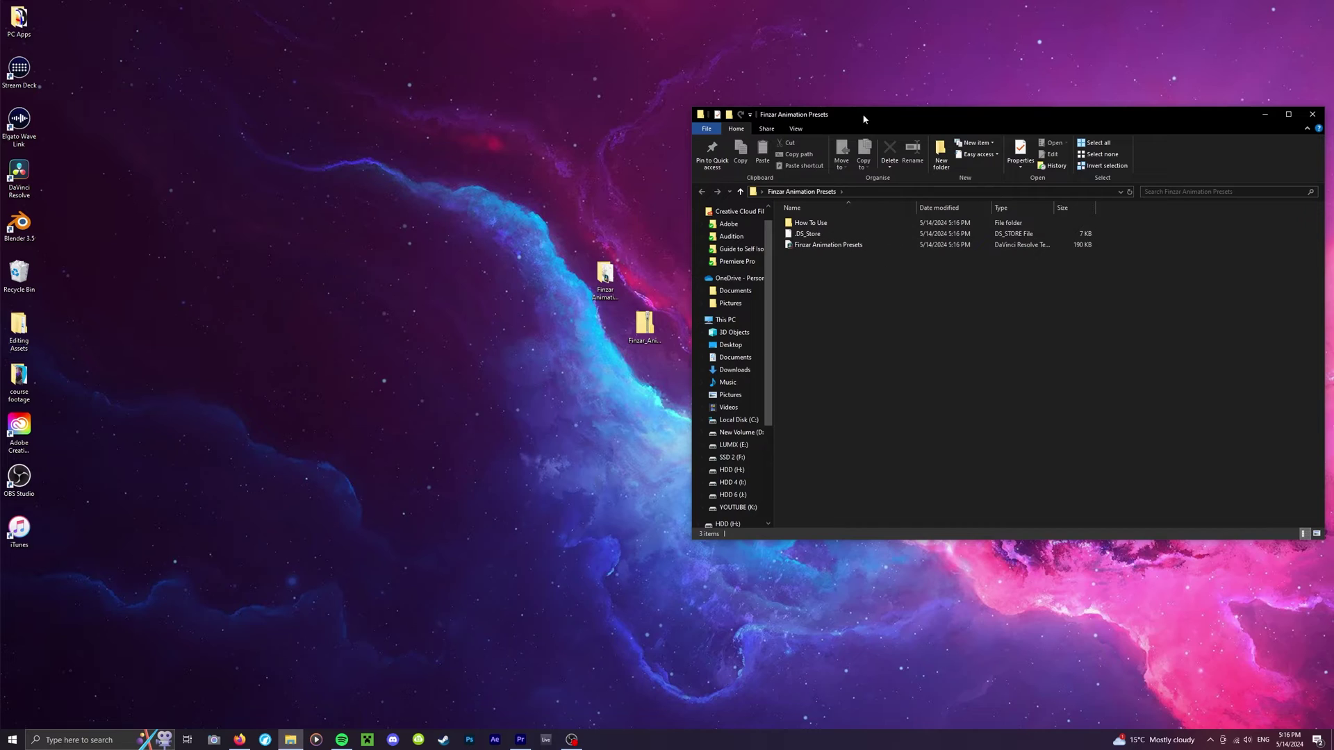
# Open the Finzar Animation Presets template bundle (.drfx) in DaVinci Resolve.
pyautogui.moveTo(863, 119); pyautogui.dragTo(499, 125)
pyautogui.click(573, 249)
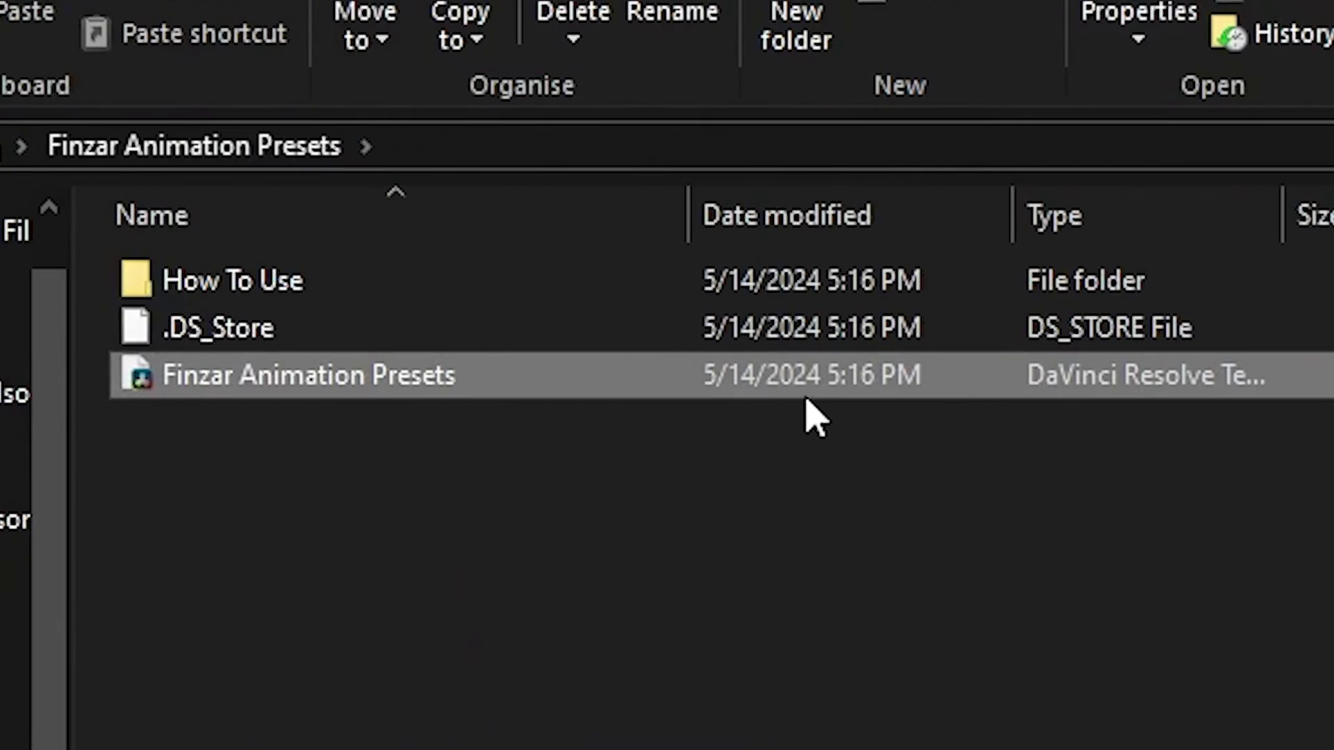
pyautogui.doubleClick(348, 402)
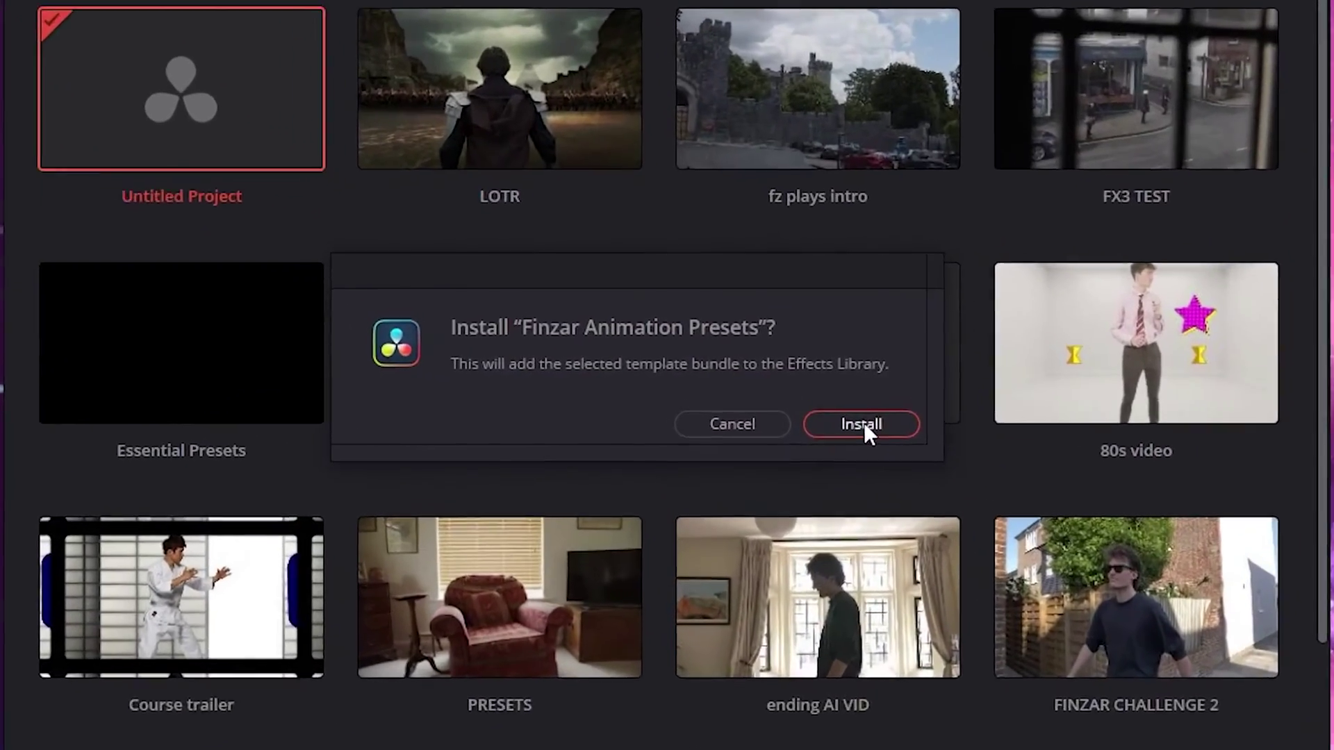
# Install the Finzar Animation Presets bundle and browse its Animations and Misc effects.
pyautogui.click(860, 423)
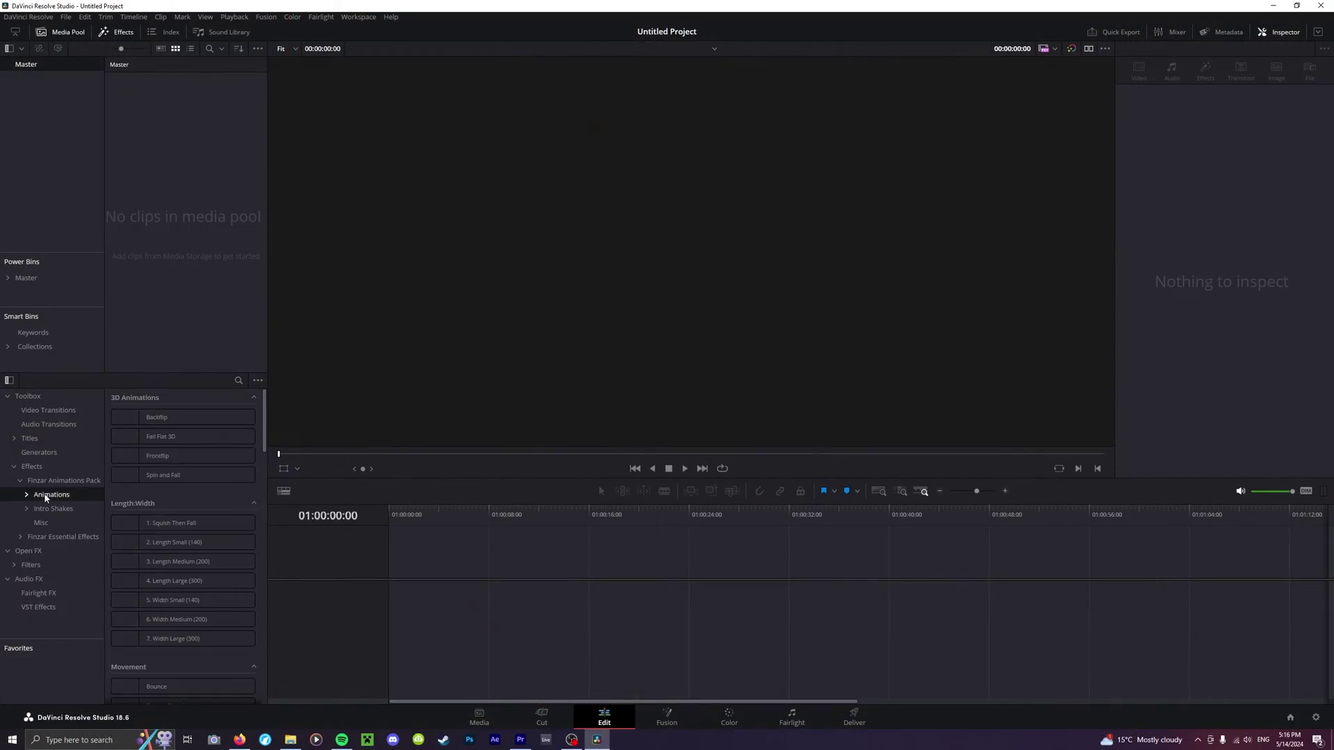
pyautogui.click(42, 522)
pyautogui.click(27, 494)
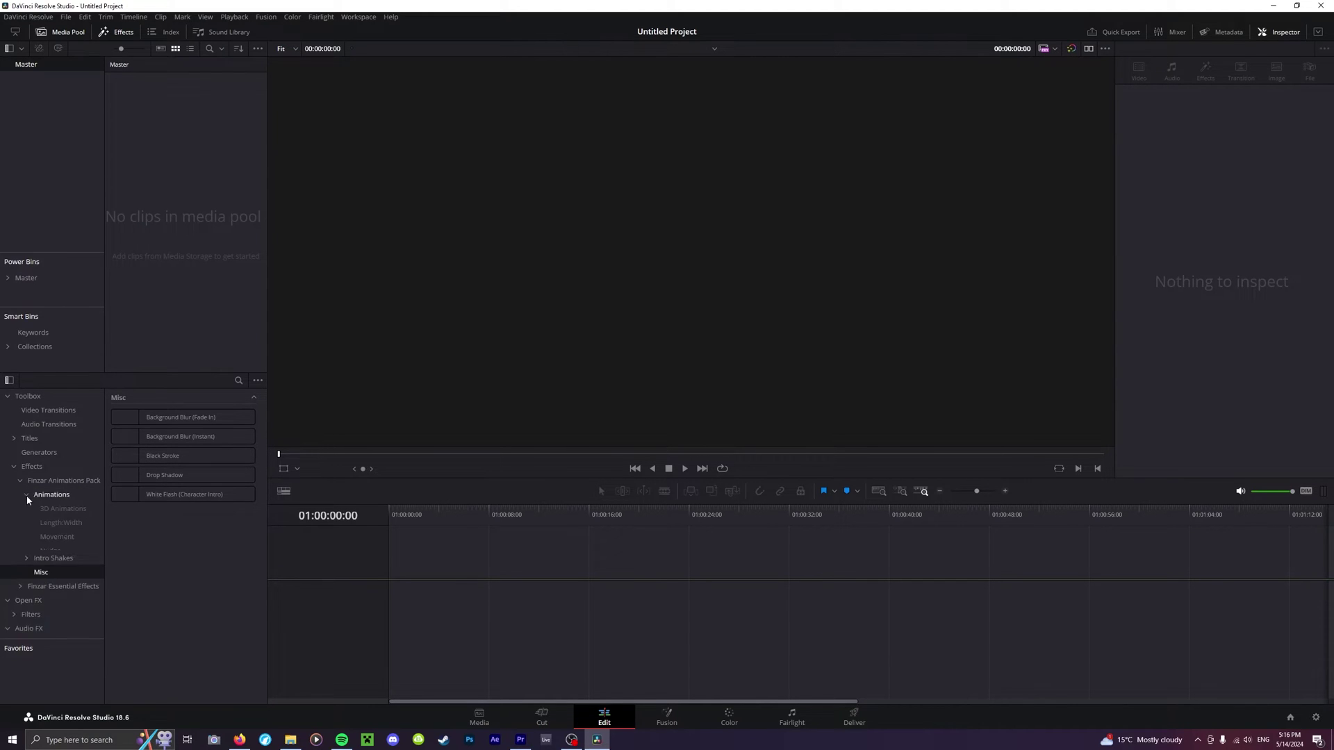
# Install the Finzar Ultimate Shakes bundle by dropping it onto the Fusion page.
pyautogui.click(541, 719)
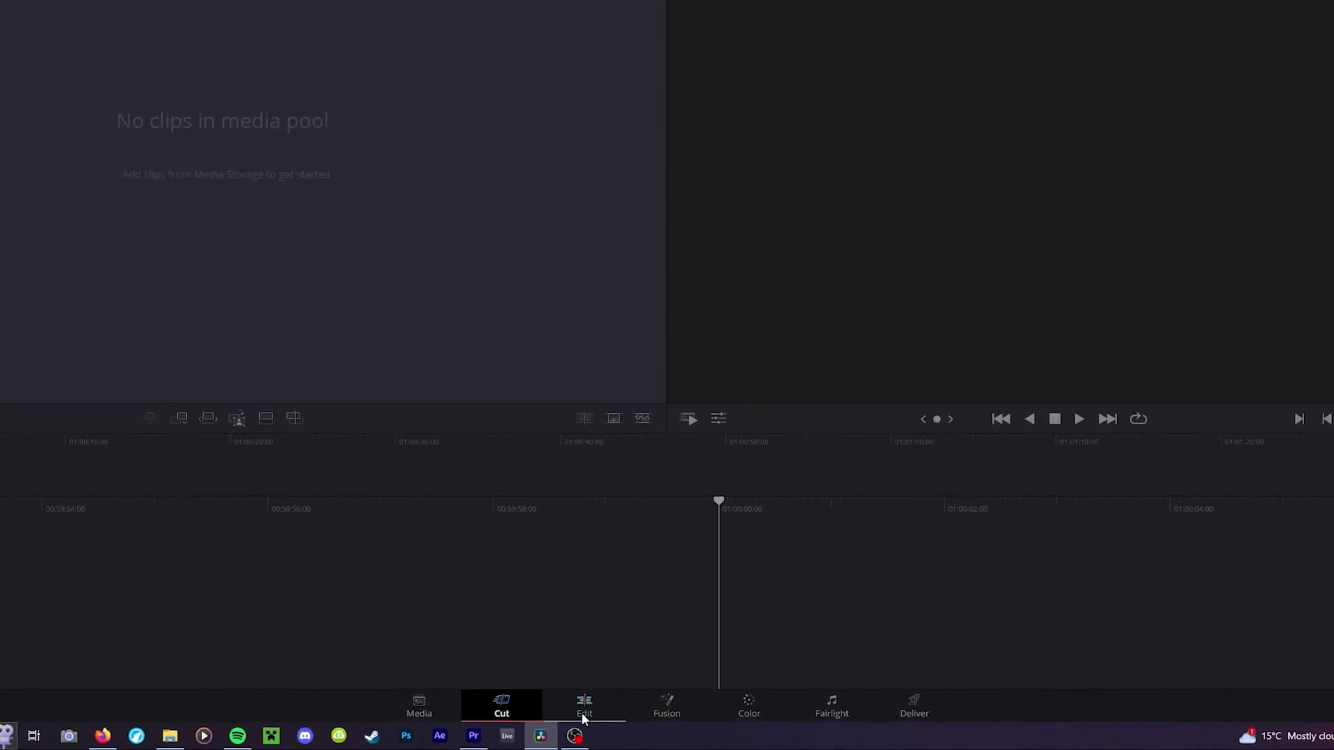
pyautogui.click(666, 685)
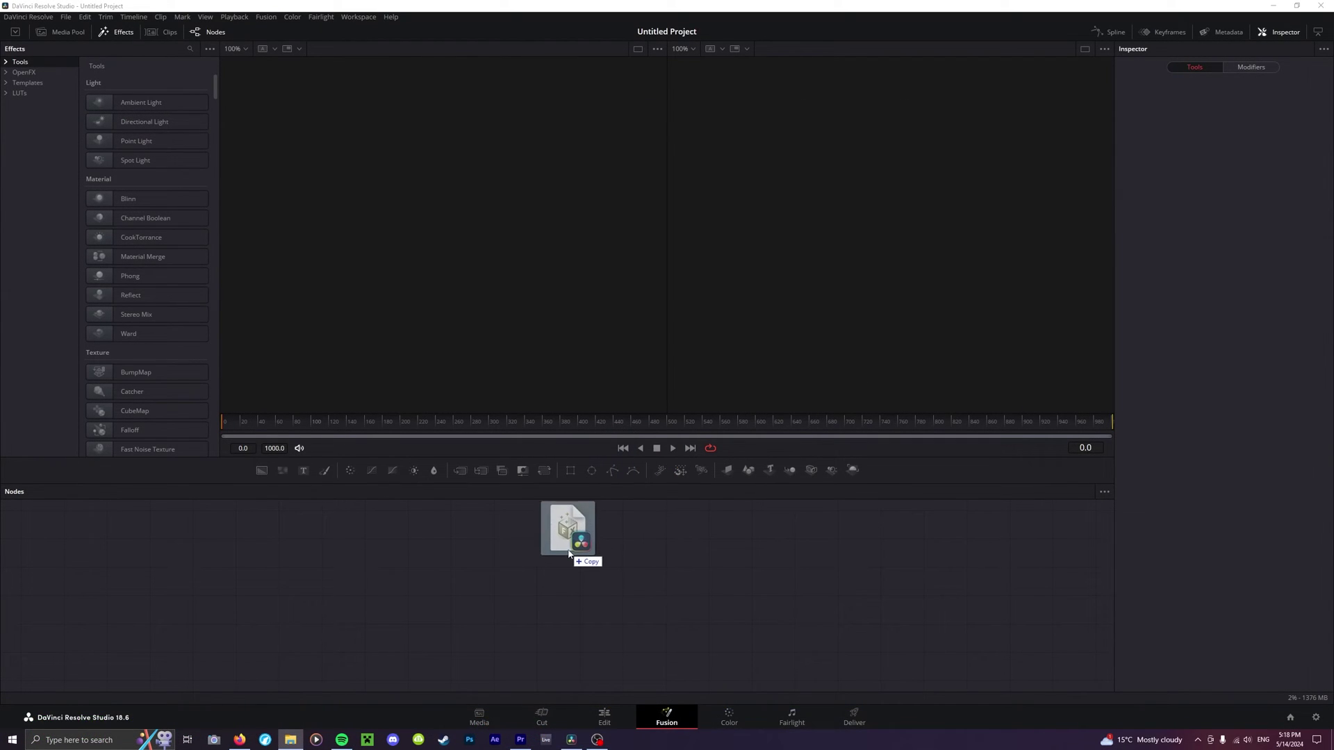
pyautogui.moveTo(604, 469); pyautogui.dragTo(567, 564)
pyautogui.click(749, 383)
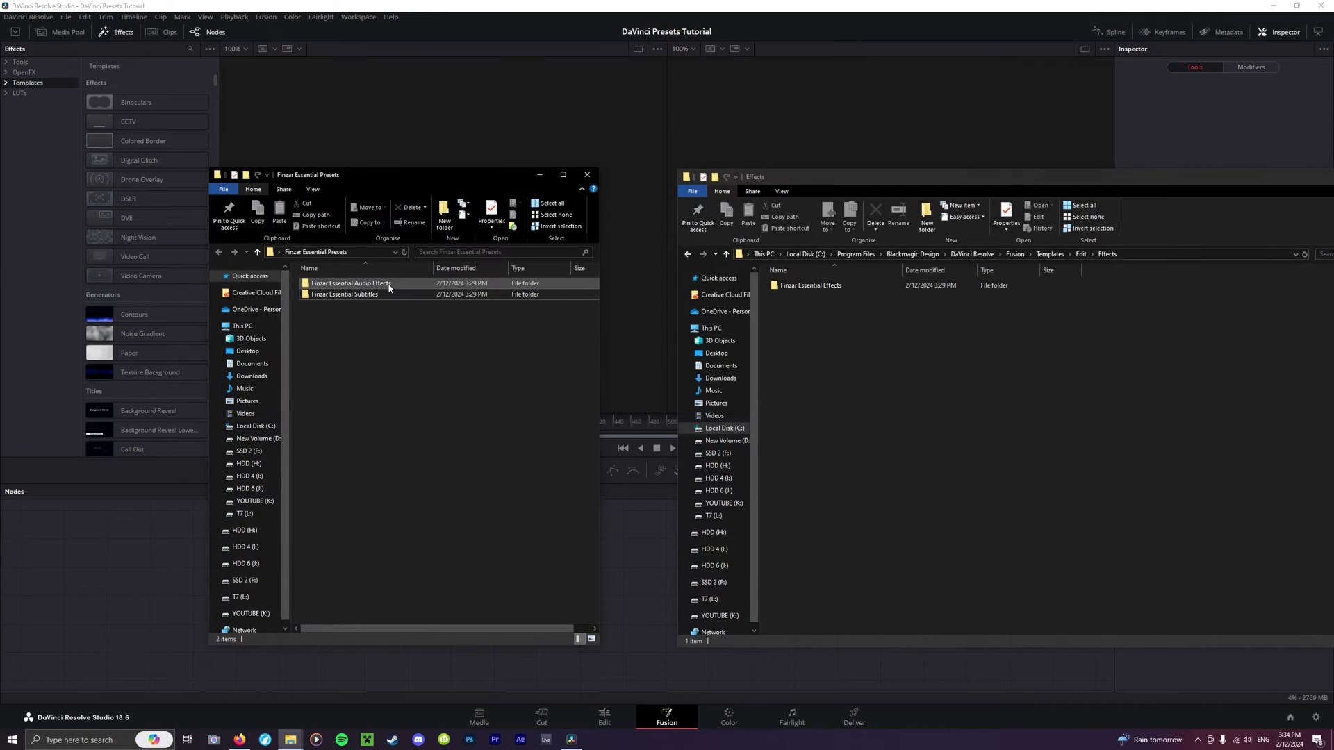
pyautogui.click(383, 284)
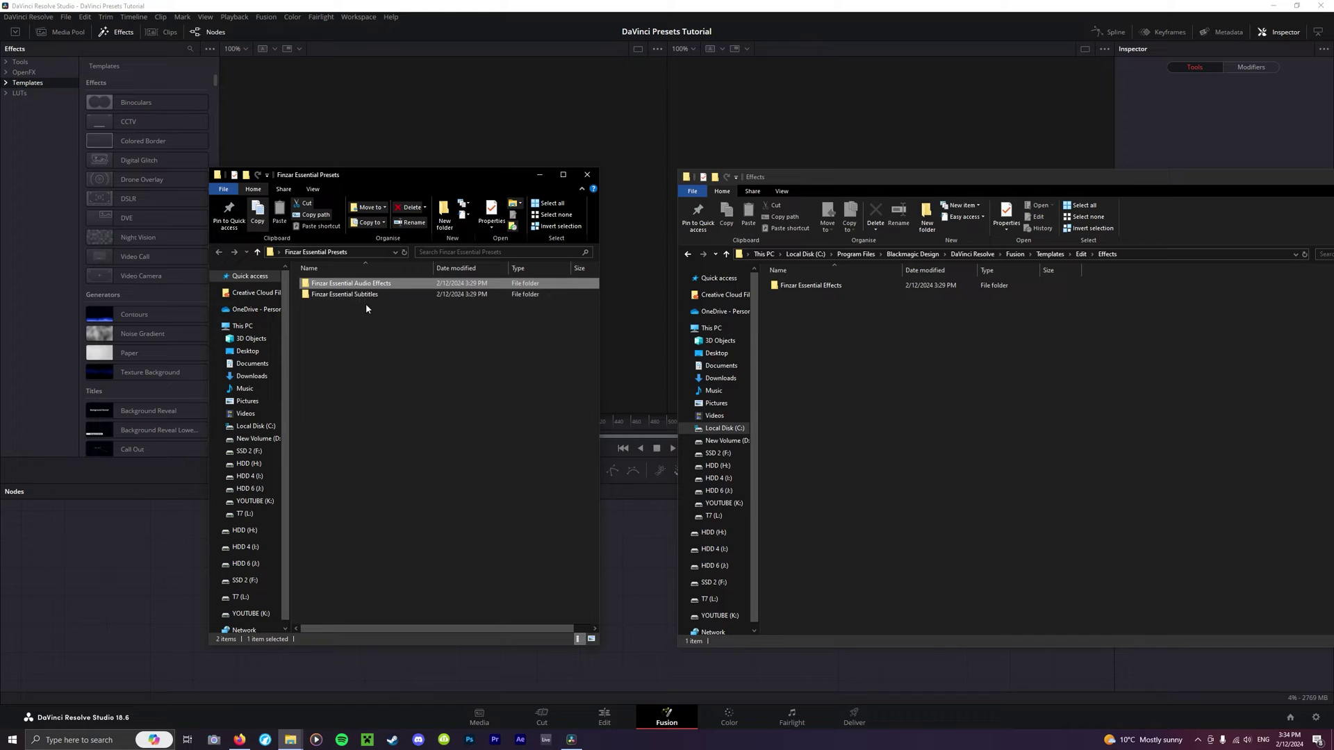
pyautogui.click(366, 304)
pyautogui.click(366, 284)
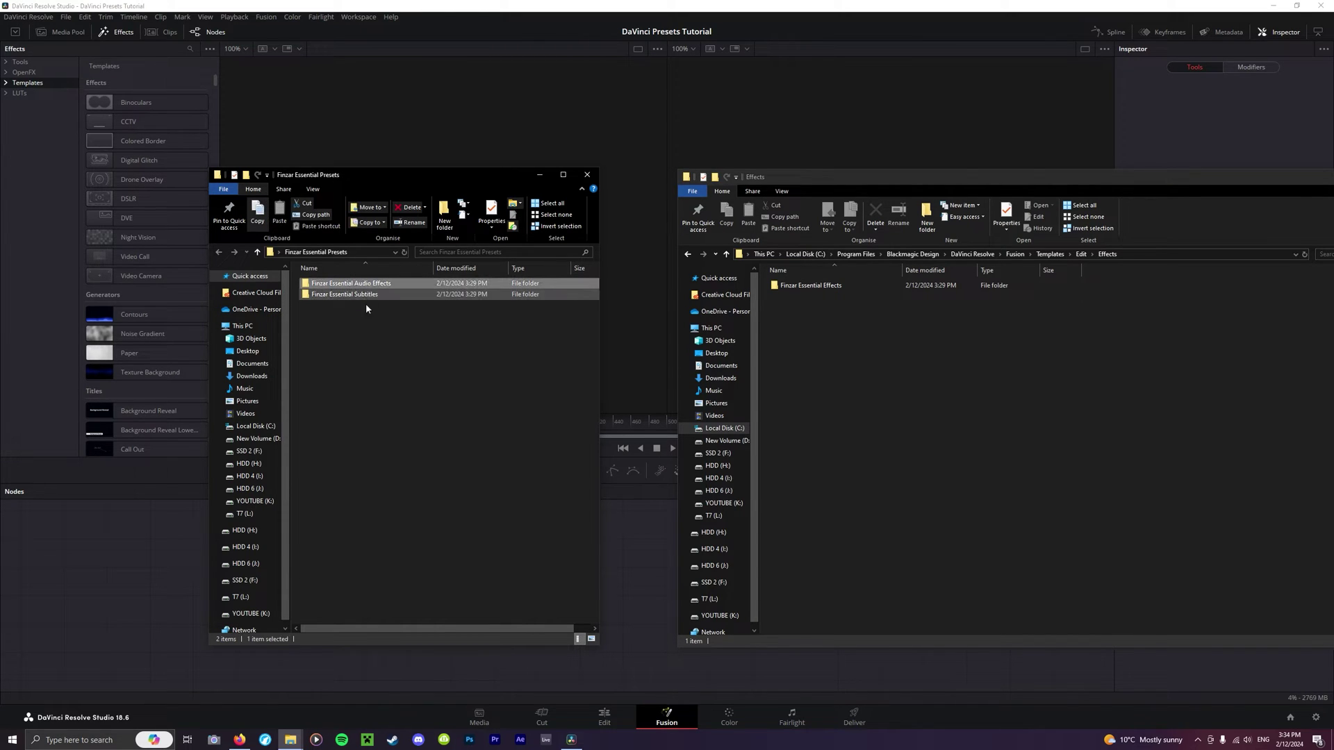
pyautogui.click(641, 368)
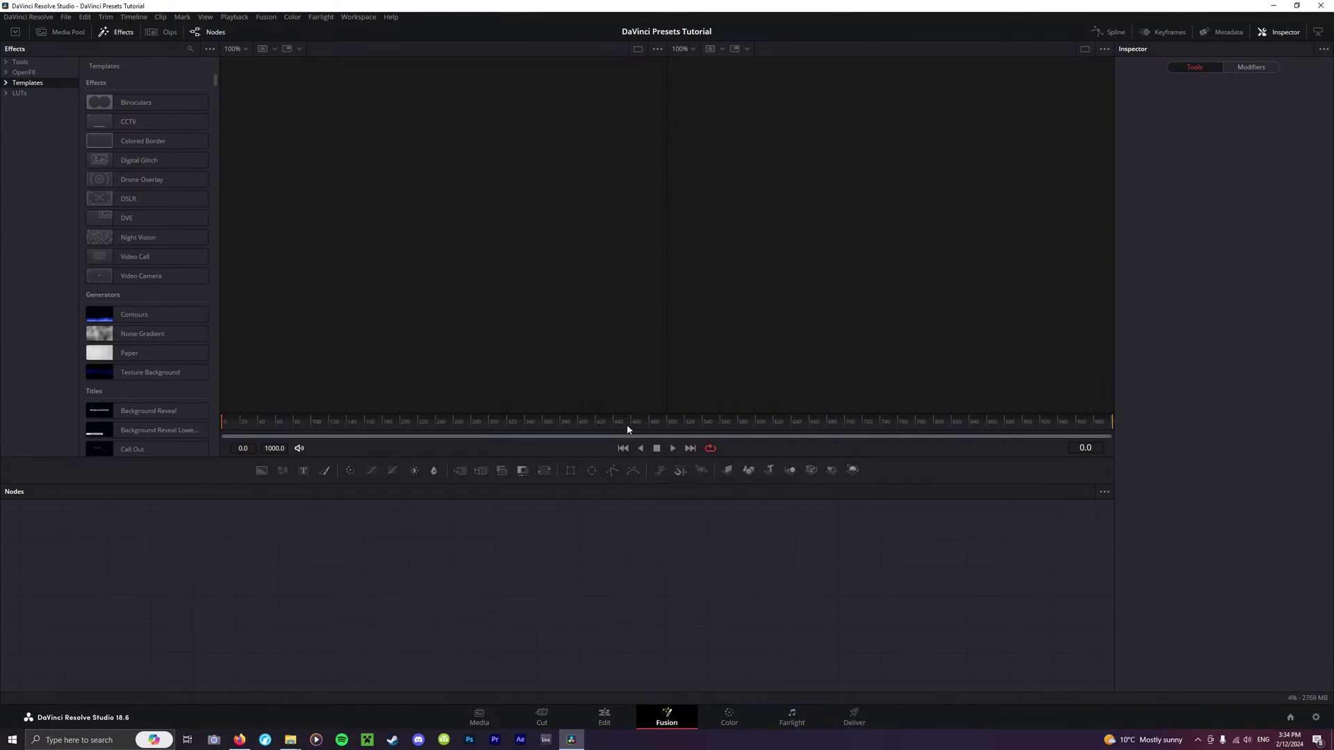
# On the Edit page, place the Crowd Aww sound on the audio track and select it.
pyautogui.click(604, 715)
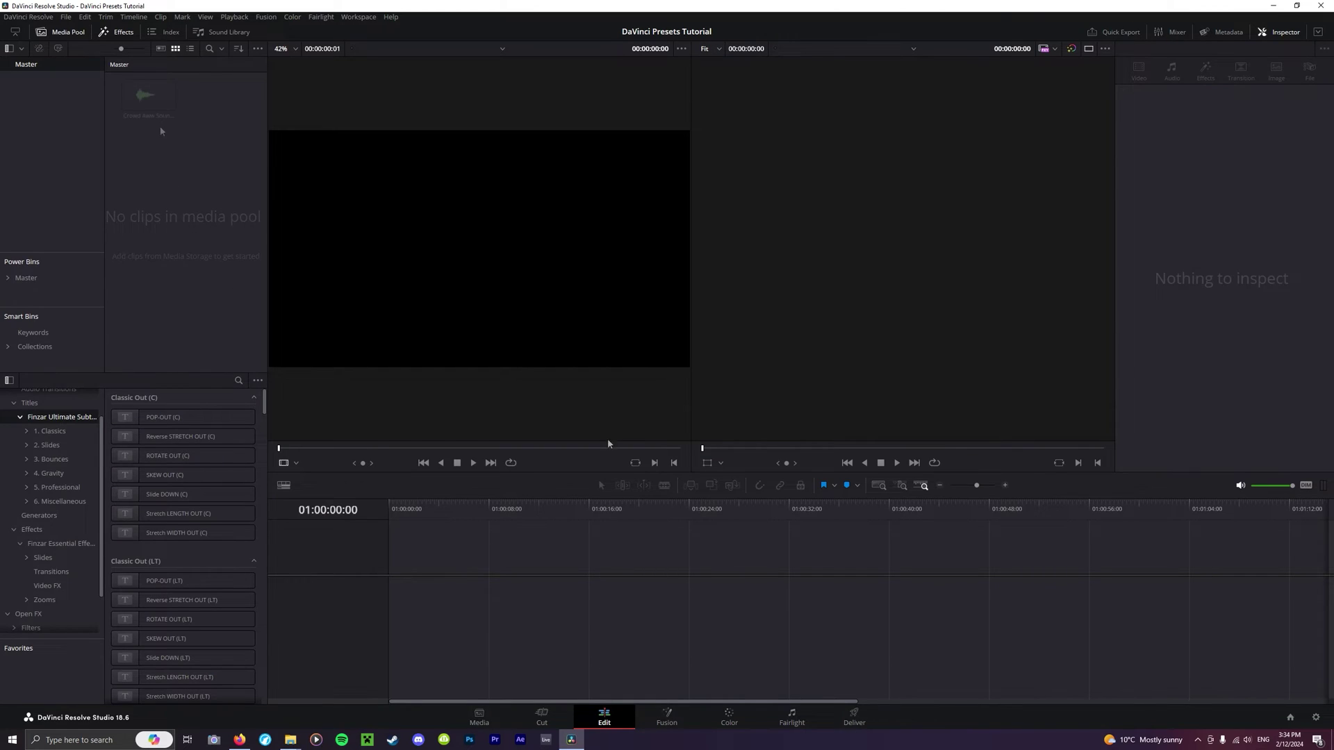
pyautogui.moveTo(146, 95); pyautogui.dragTo(494, 630)
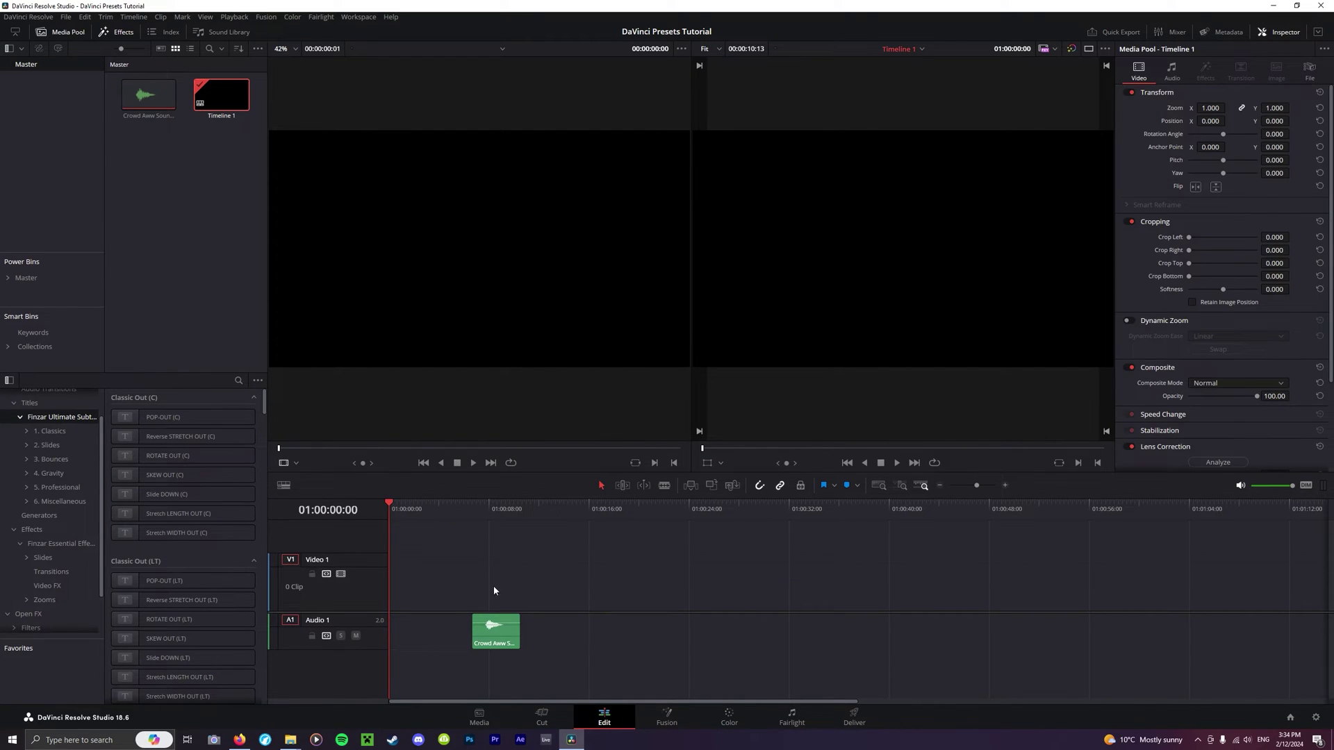
pyautogui.click(506, 630)
pyautogui.scroll(2, 67, 495)
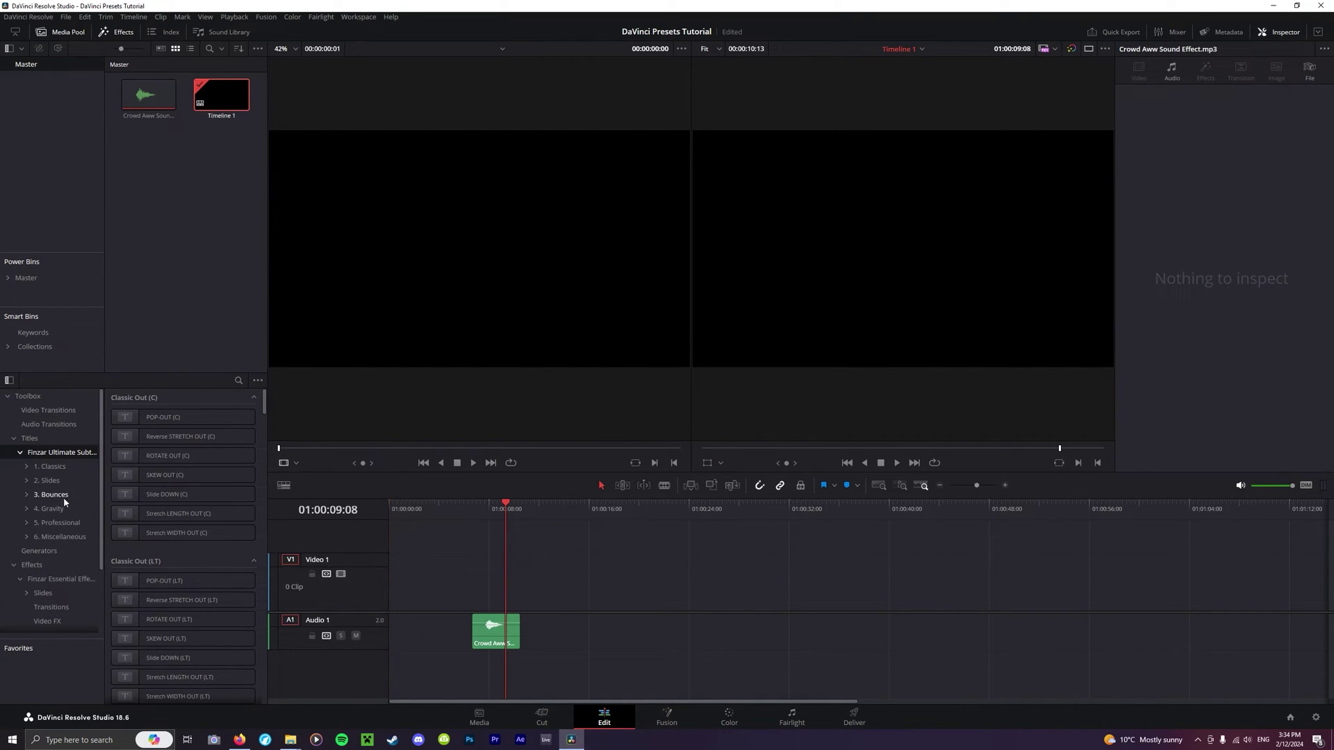
# Collapse the Titles and Effects categories and show the Fairlight audio effects.
pyautogui.click(16, 438)
pyautogui.click(14, 467)
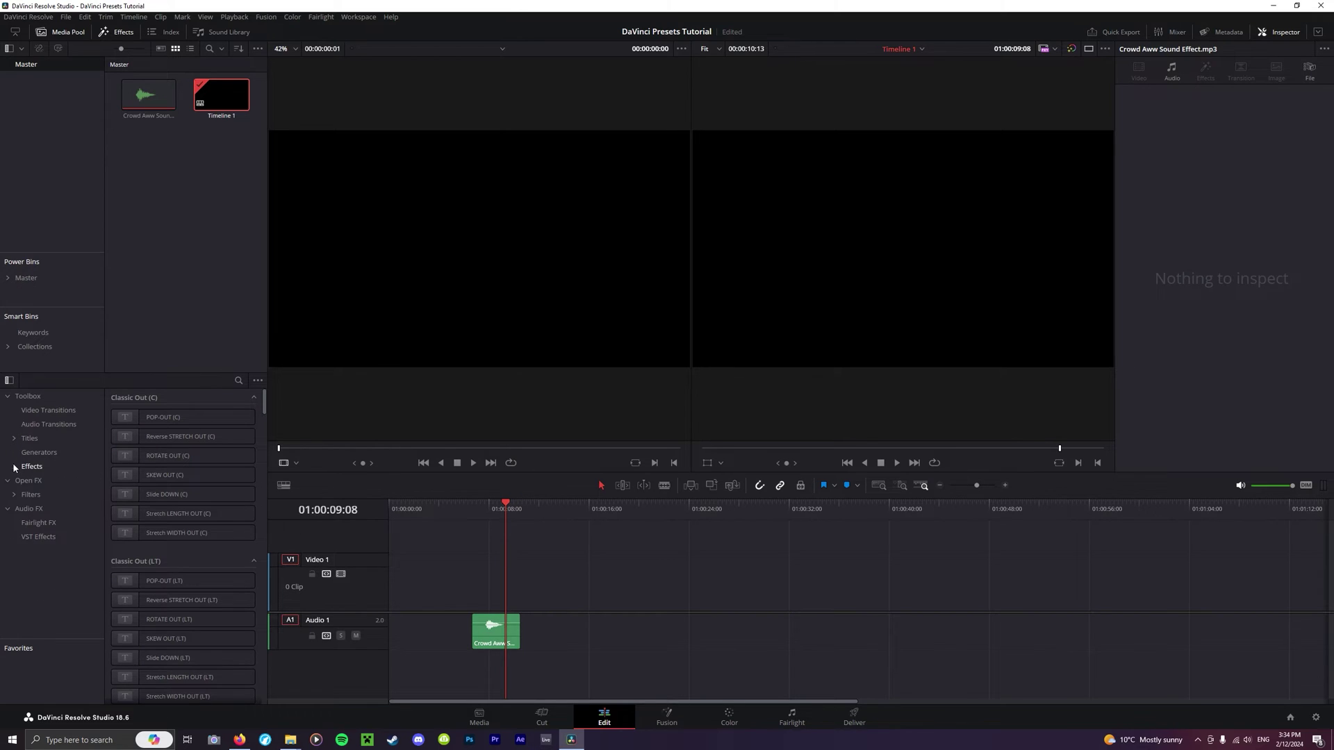
pyautogui.click(44, 537)
# Apply Distortion to the Crowd Aww clip and open its Audio Plugin Preset Manager.
pyautogui.moveTo(154, 516); pyautogui.dragTo(477, 628)
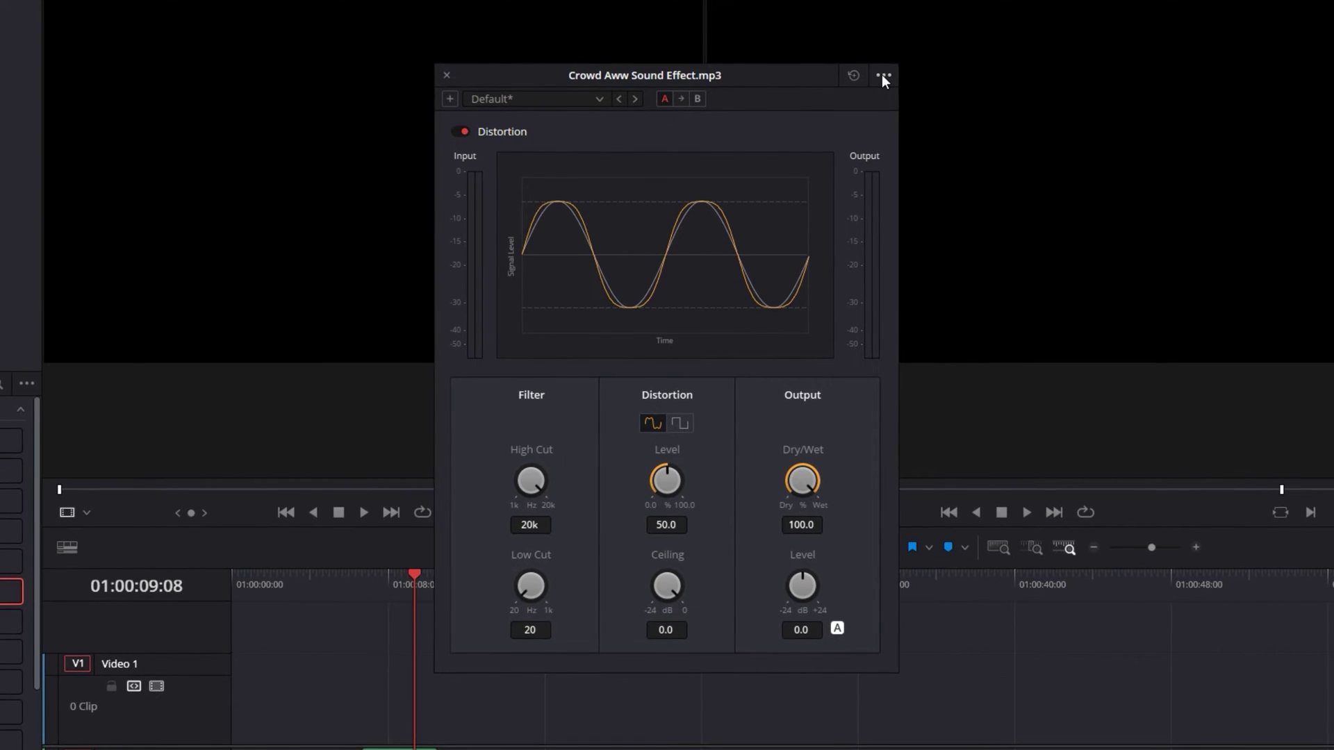
pyautogui.click(882, 74)
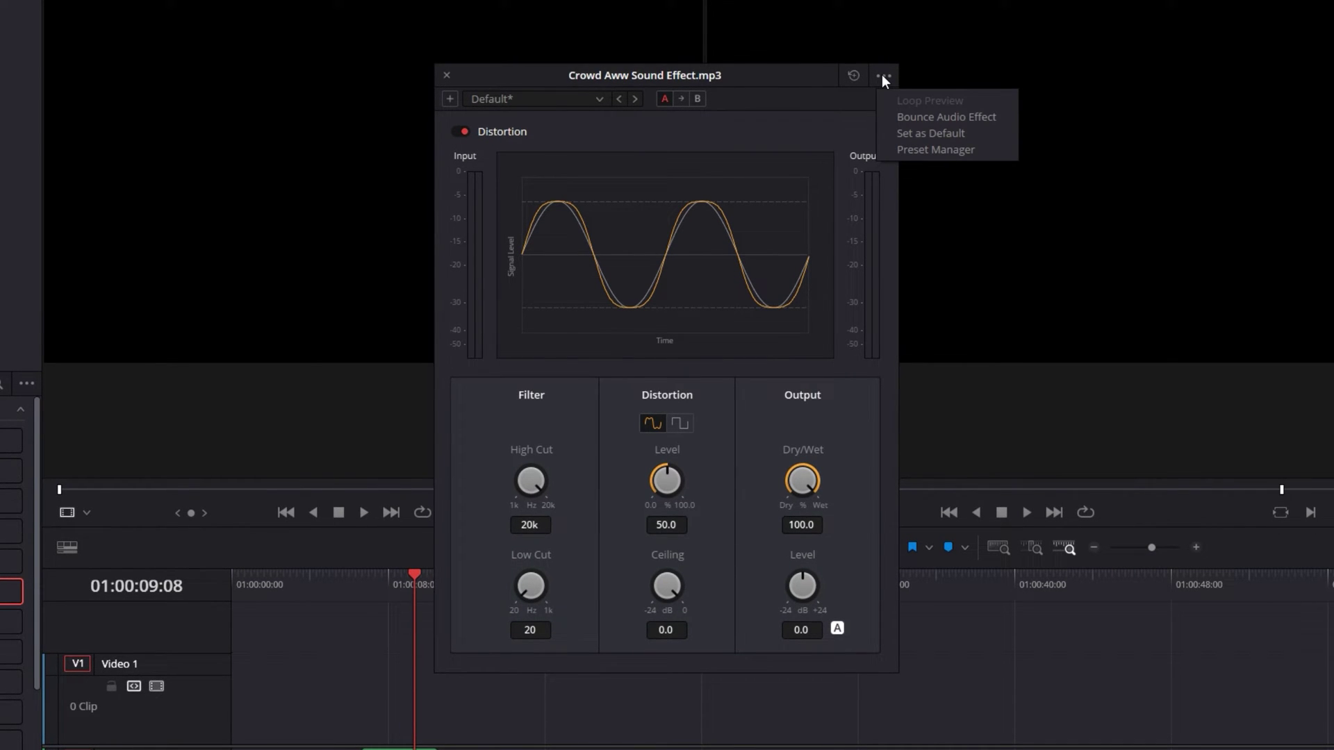
pyautogui.click(934, 151)
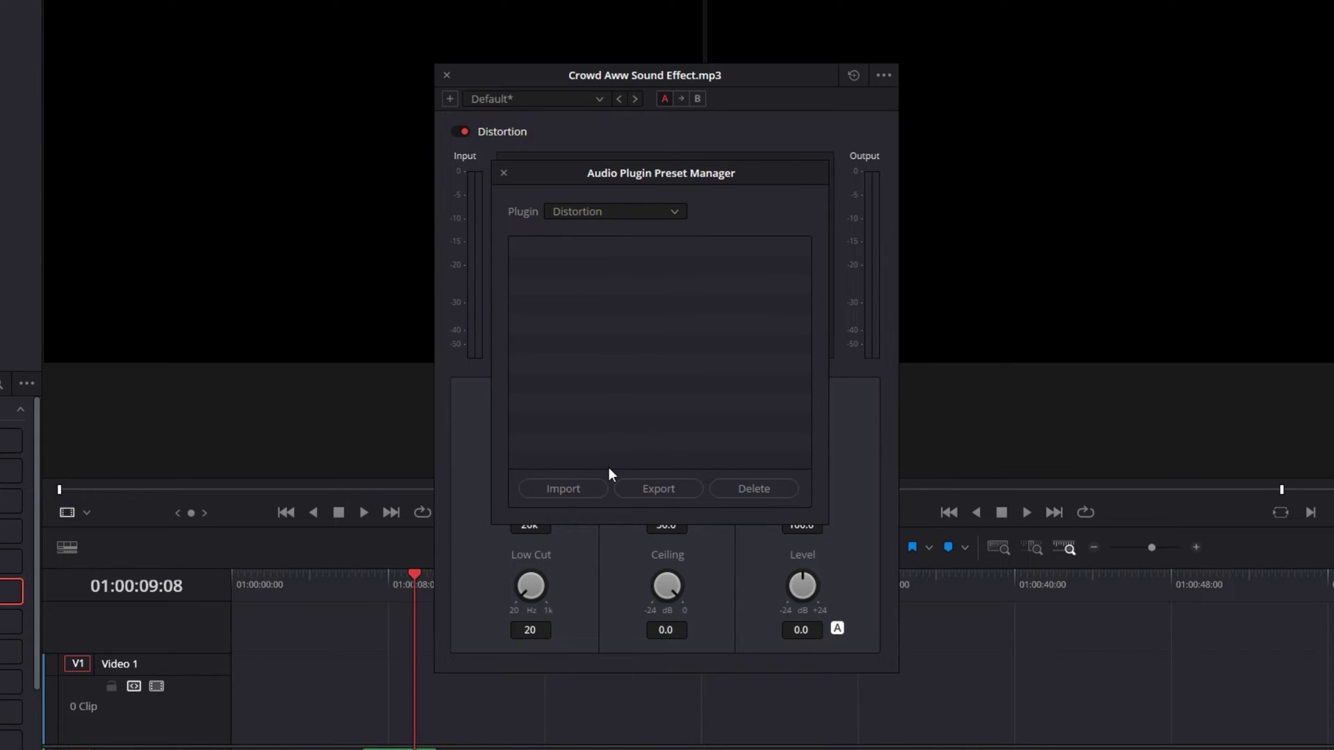
# Import Heavy Reverb-Reverb.dat from Desktop > Finzar Essential Presets > Finzar Essential Audio Effects as a Reverb preset.
pyautogui.click(601, 208)
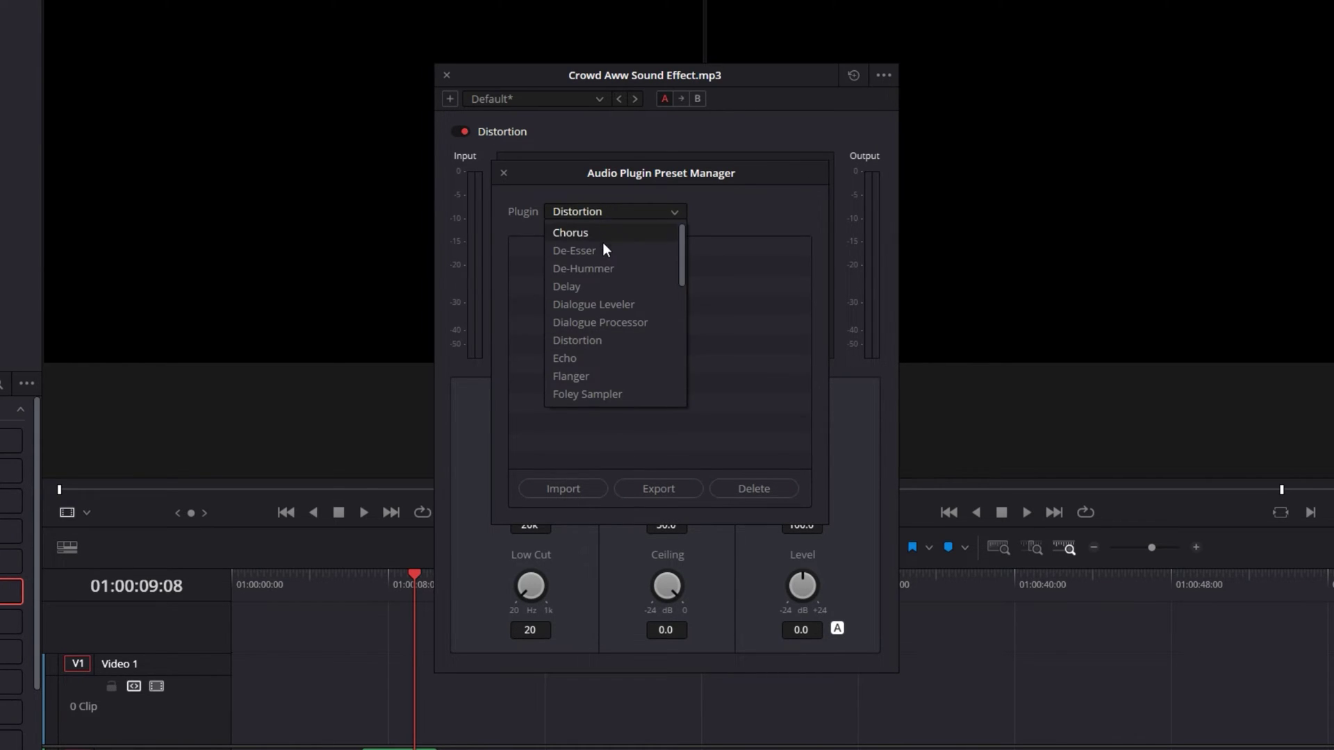
pyautogui.scroll(-2, 598, 287)
pyautogui.scroll(-2, 595, 274)
pyautogui.scroll(-2, 595, 277)
pyautogui.click(597, 284)
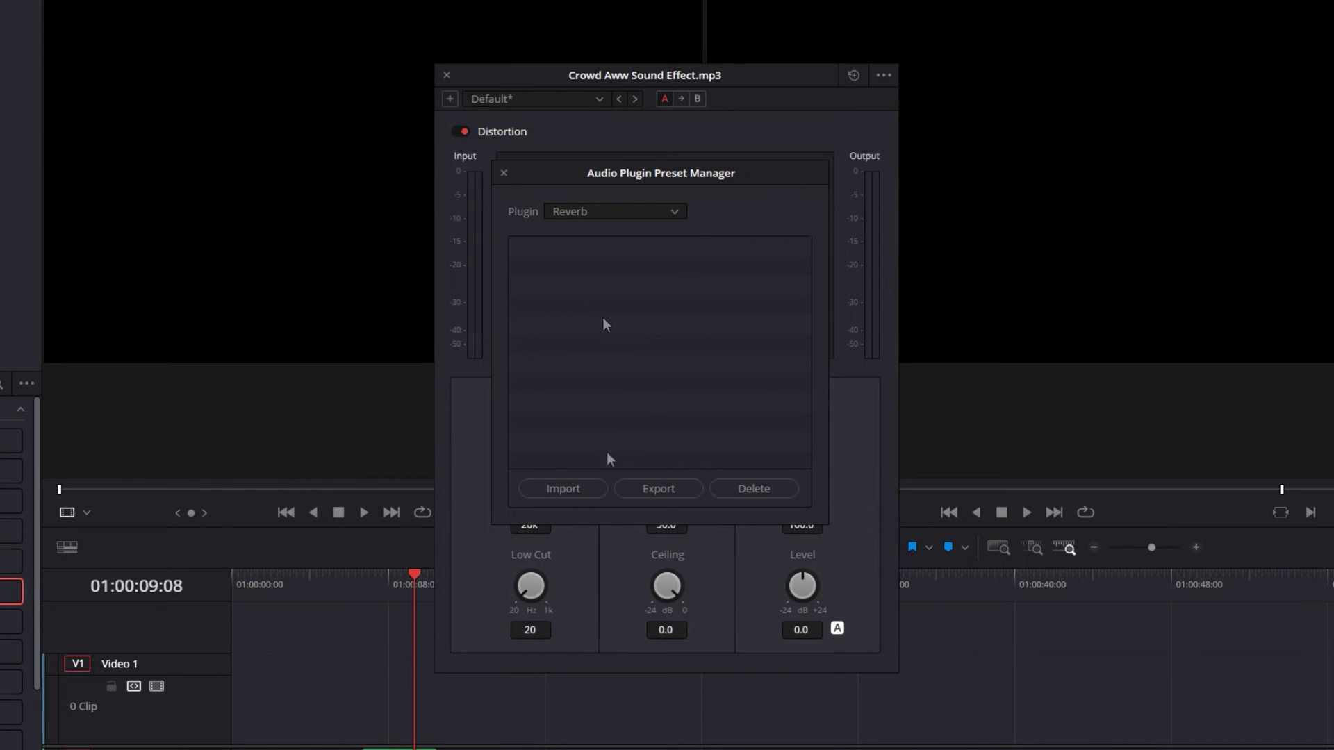
pyautogui.click(594, 488)
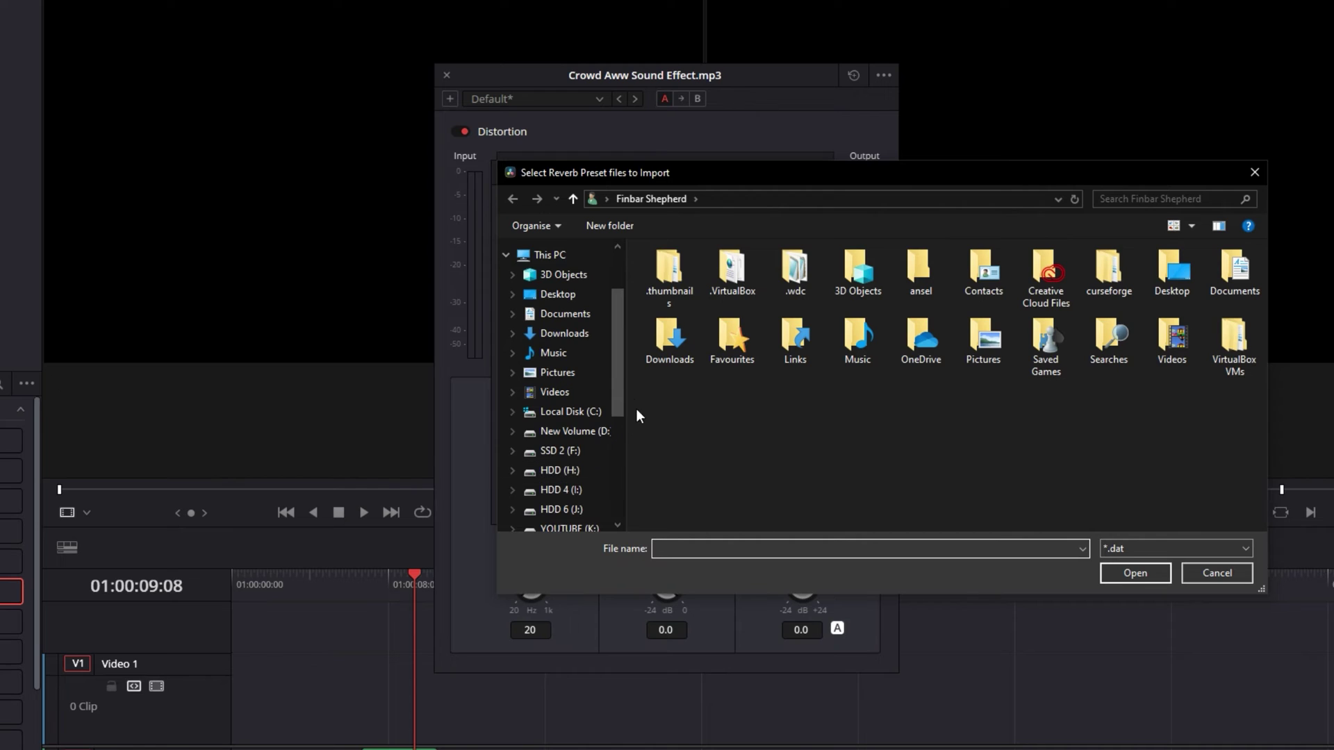
pyautogui.click(558, 295)
pyautogui.doubleClick(710, 306)
pyautogui.doubleClick(714, 277)
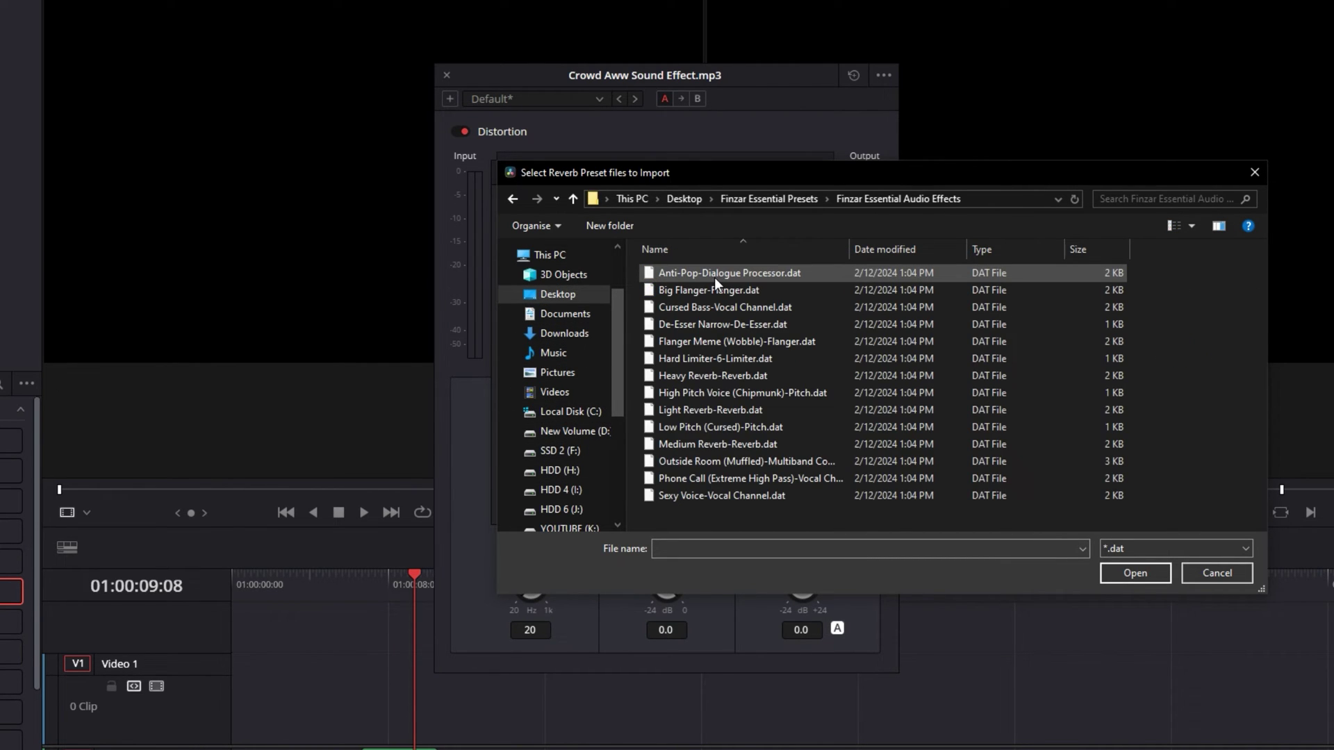
pyautogui.doubleClick(708, 375)
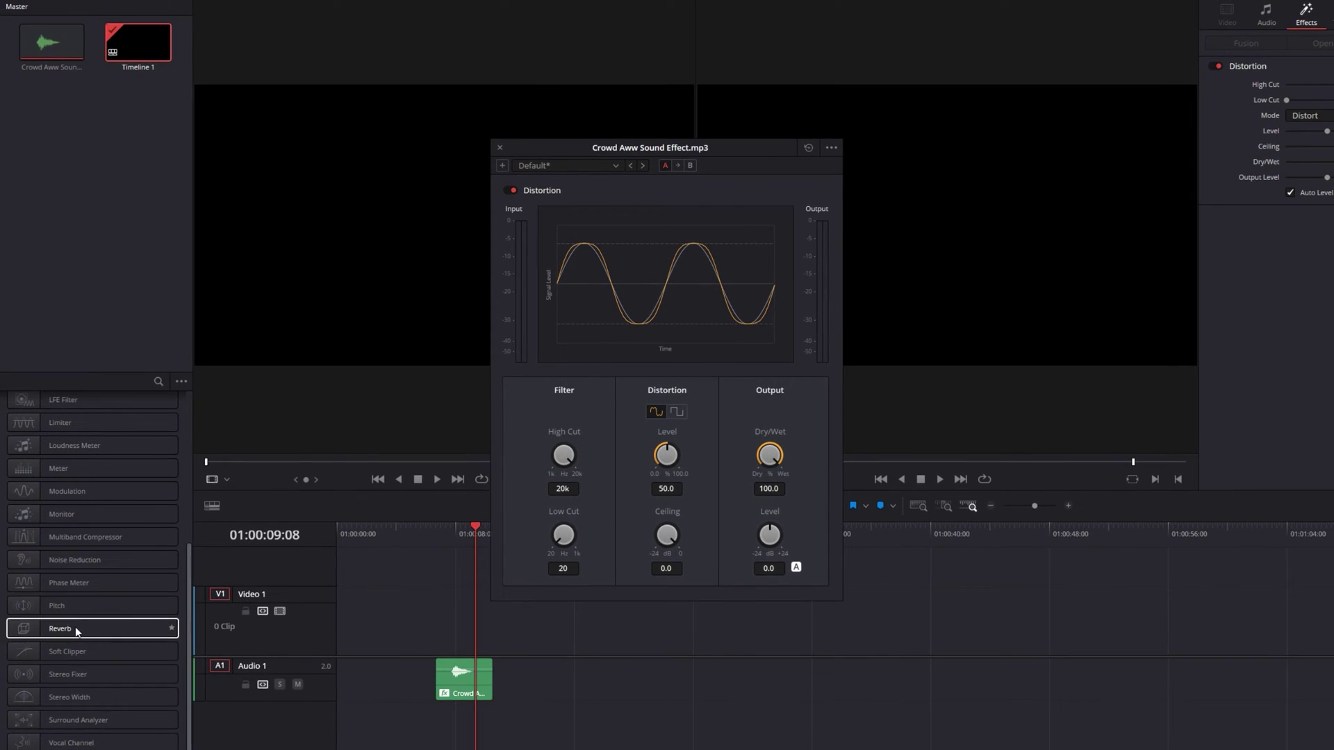
# Add Reverb with the Heavy Reverb preset to the Crowd Aww clip, then visit the Storezar website.
pyautogui.moveTo(75, 628)
pyautogui.mouseDown()
pyautogui.moveTo(607, 391)
pyautogui.moveTo(469, 667)
pyautogui.mouseUp()
pyautogui.click(439, 167)
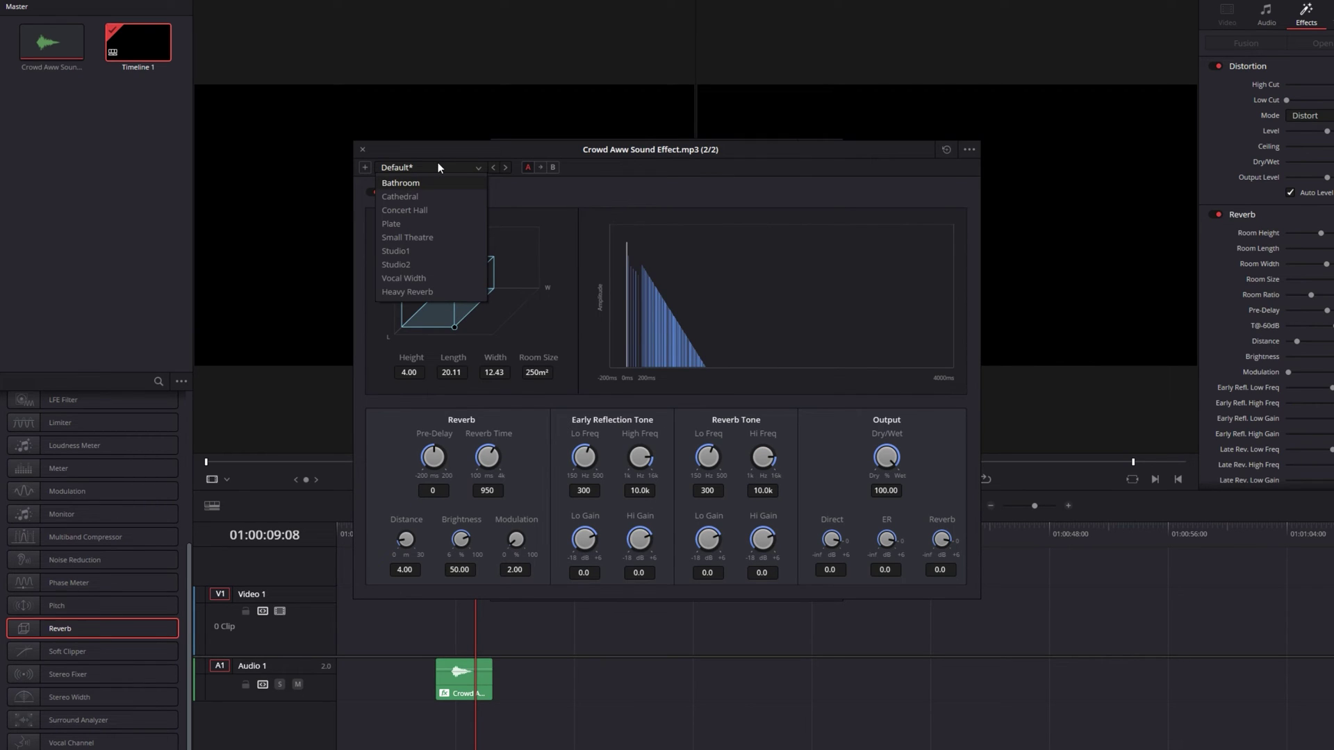
pyautogui.click(433, 291)
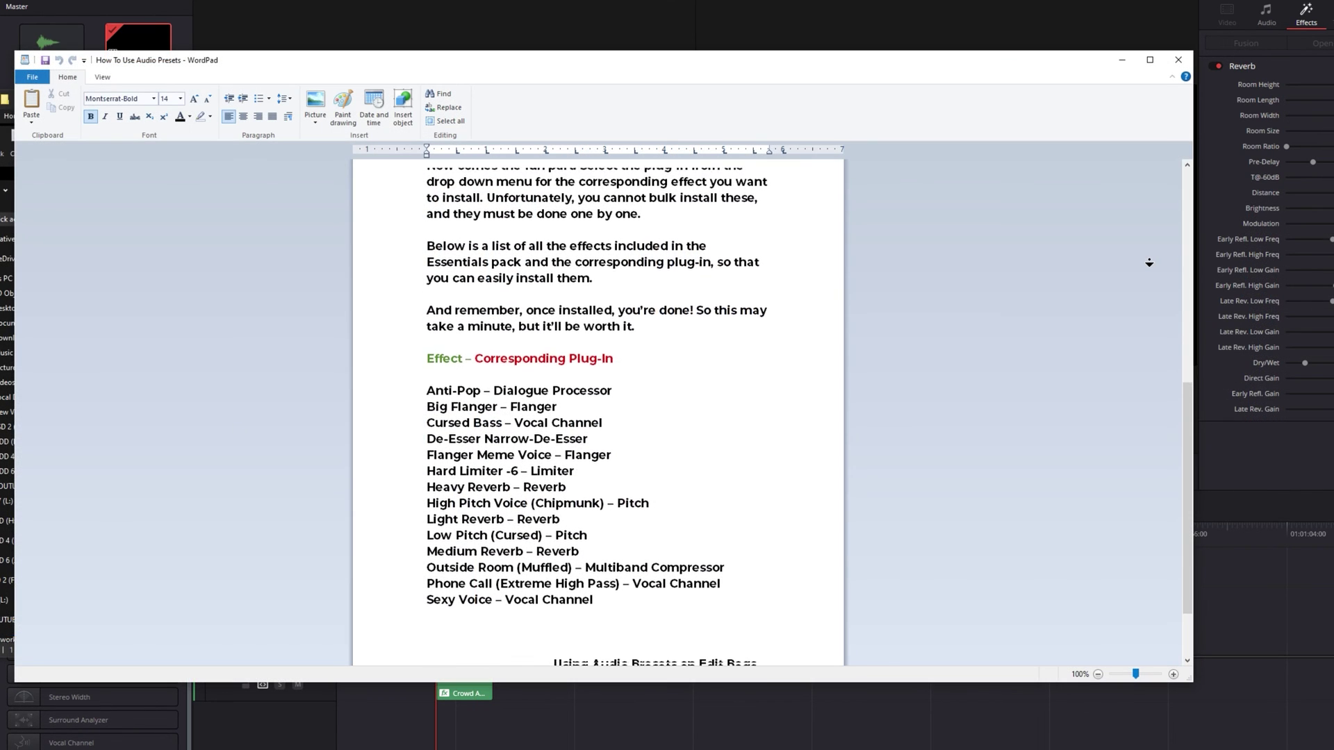
pyautogui.scroll(-3, 1149, 263)
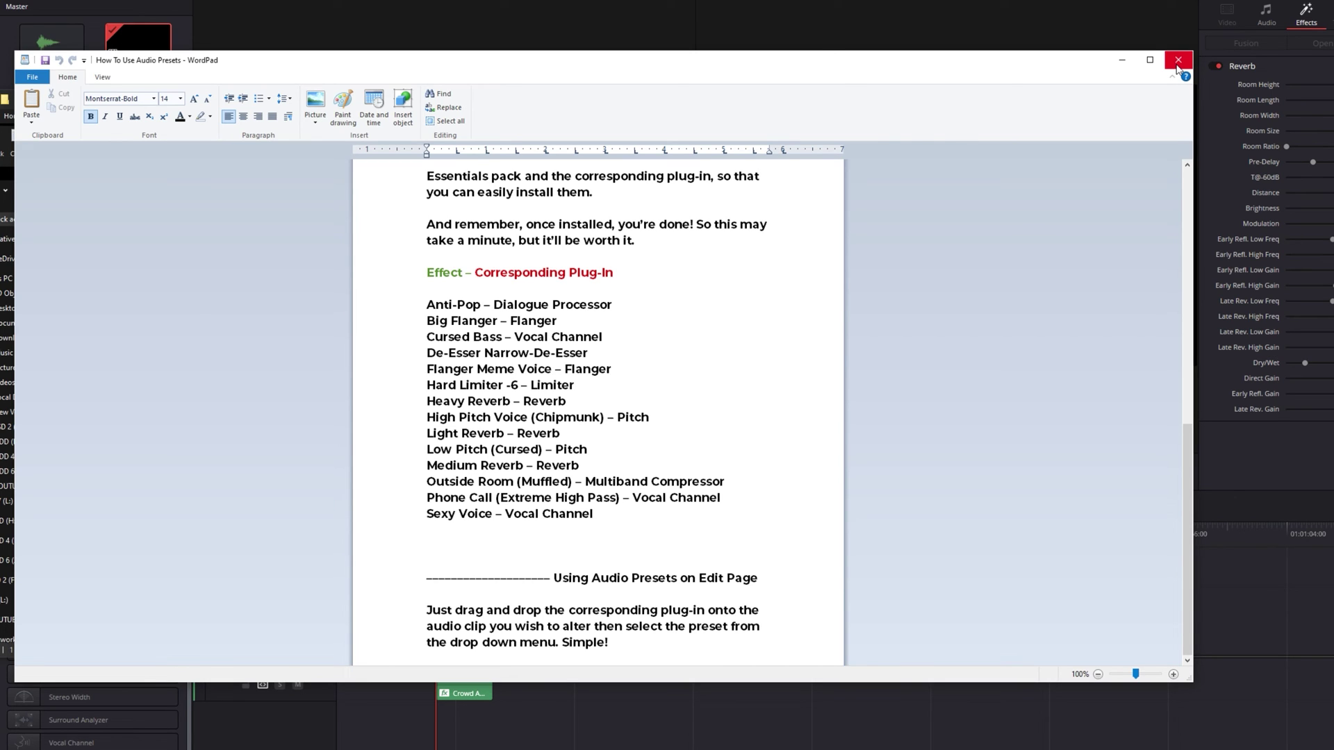
pyautogui.write('storezar.com/')
pyautogui.press('Return')
pyautogui.scroll(-5, 667, 417)
pyautogui.write('keep me up to date!!!!!')
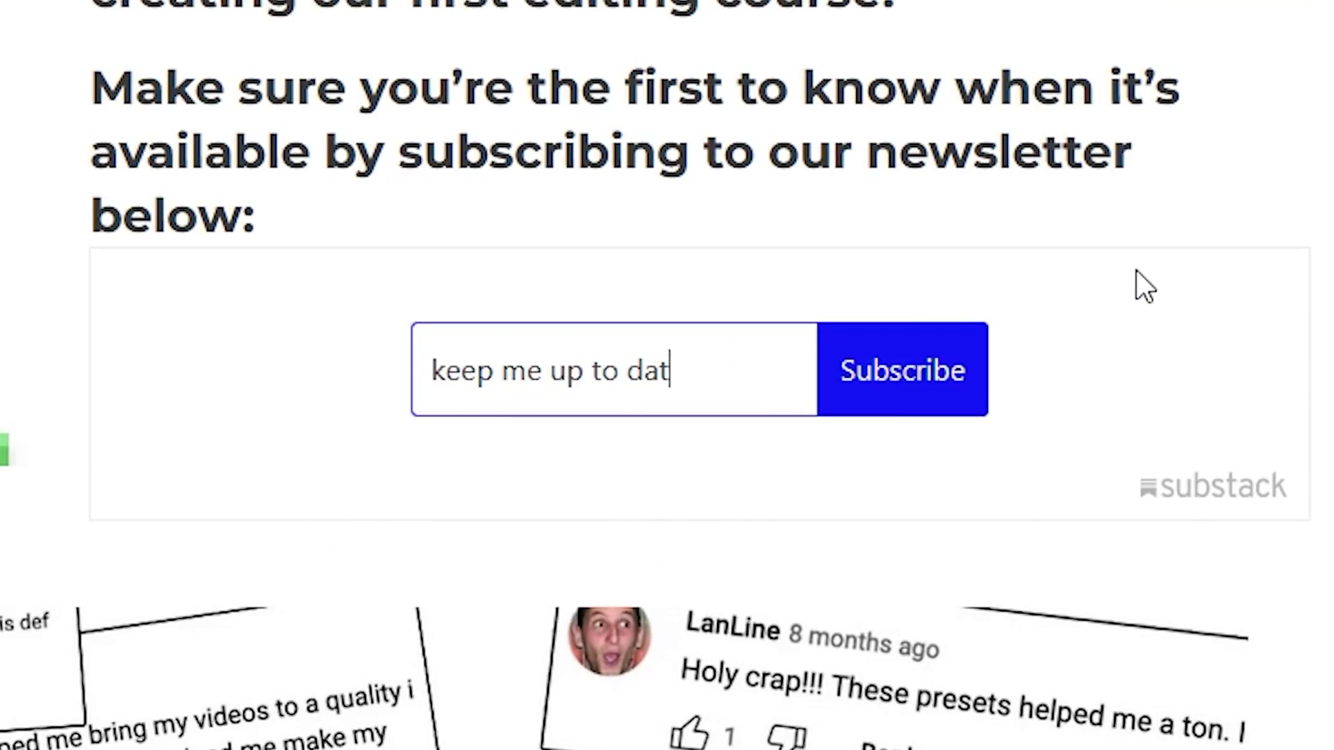